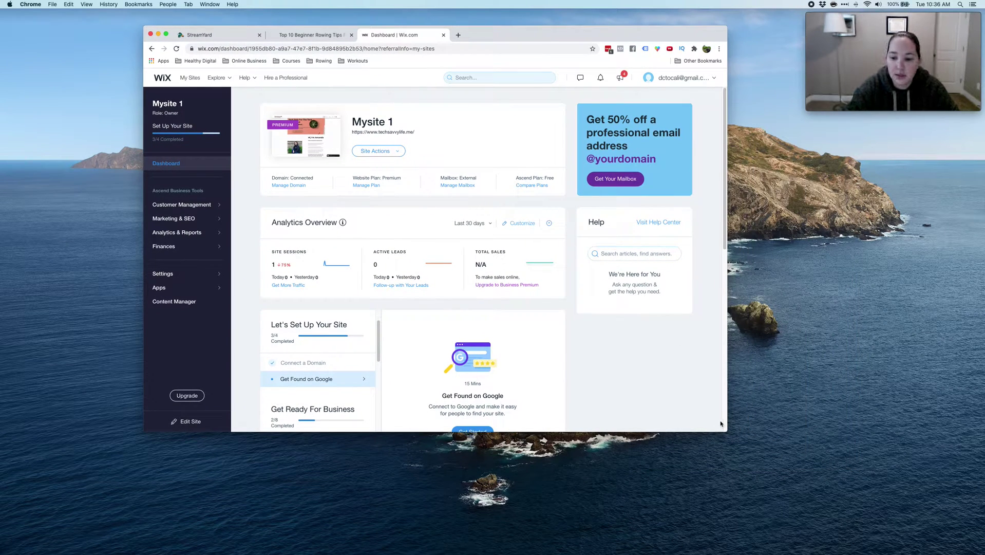
Step: Enlarge the Chrome window showing the Mysite 1 dashboard by dragging its corner outward
drag(726, 431, 732, 430)
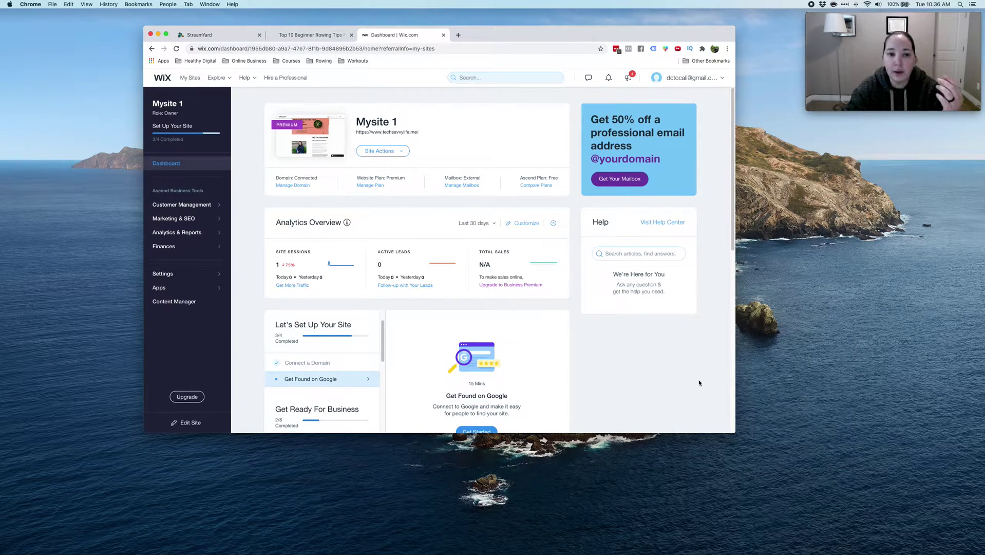
Step: Open rowingdoc.com in a new tab and scroll down its home page
click(460, 35)
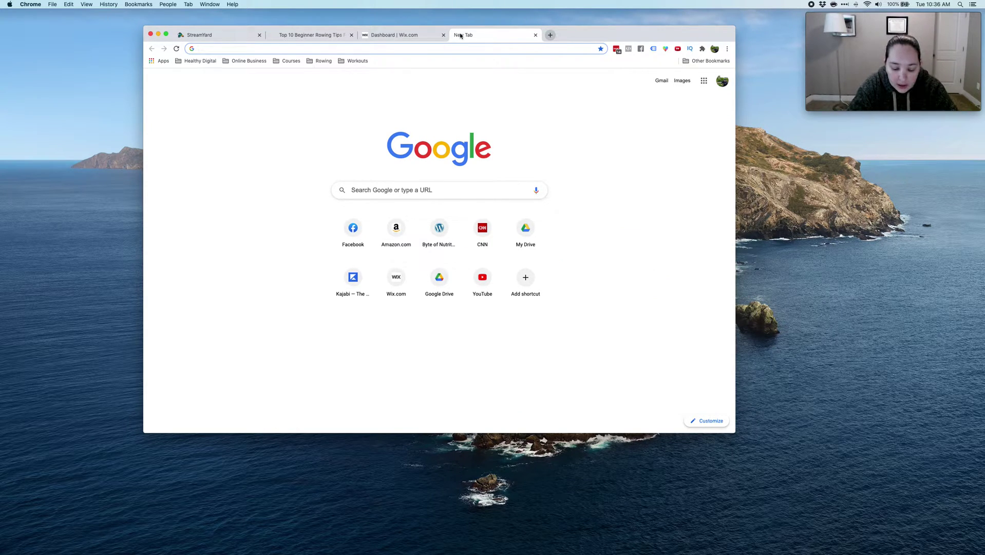
text(rowing)
key(Return)
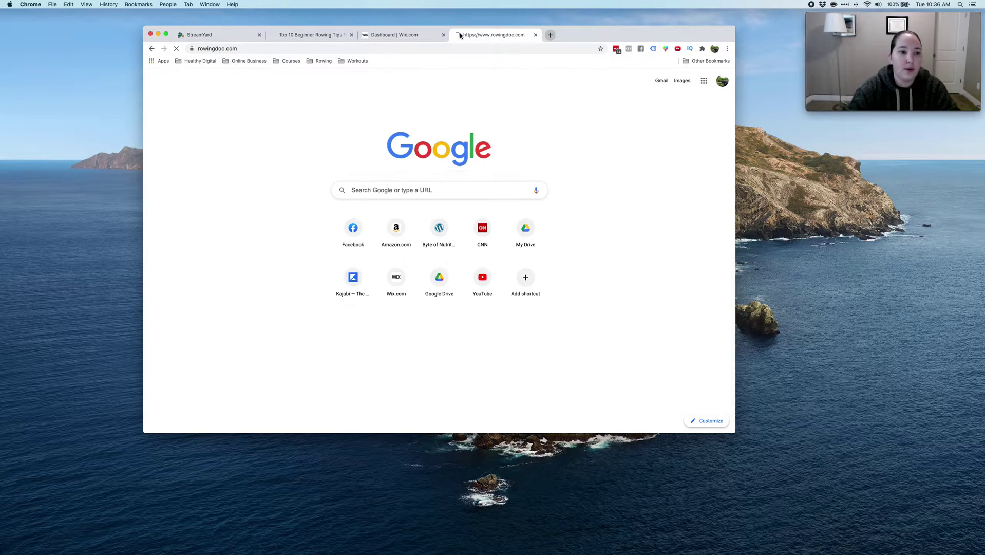
scroll(426, 411, down, 3)
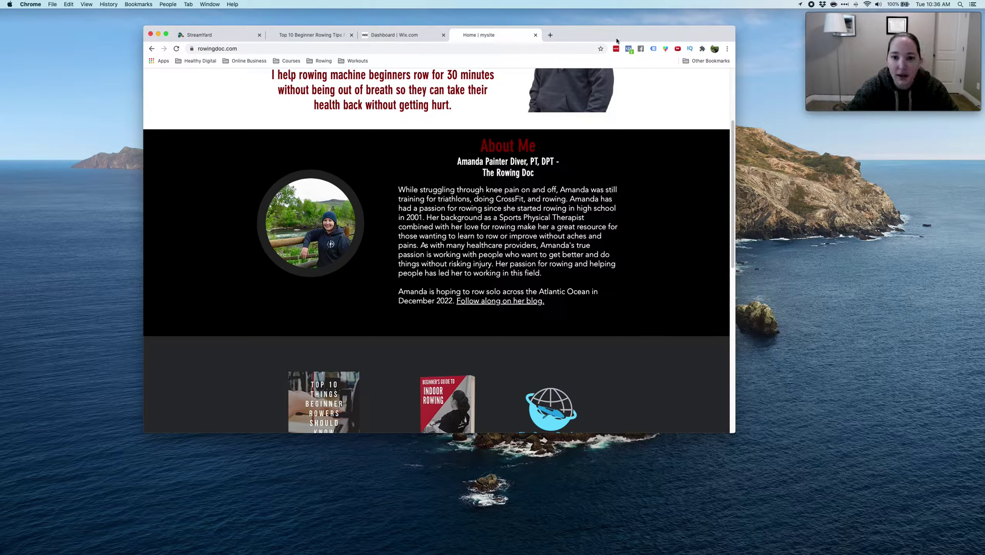
Step: Load cnn.com in another tab, then switch back through rowingdoc.com to the Wix dashboard
click(550, 35)
text(cnn)
key(Return)
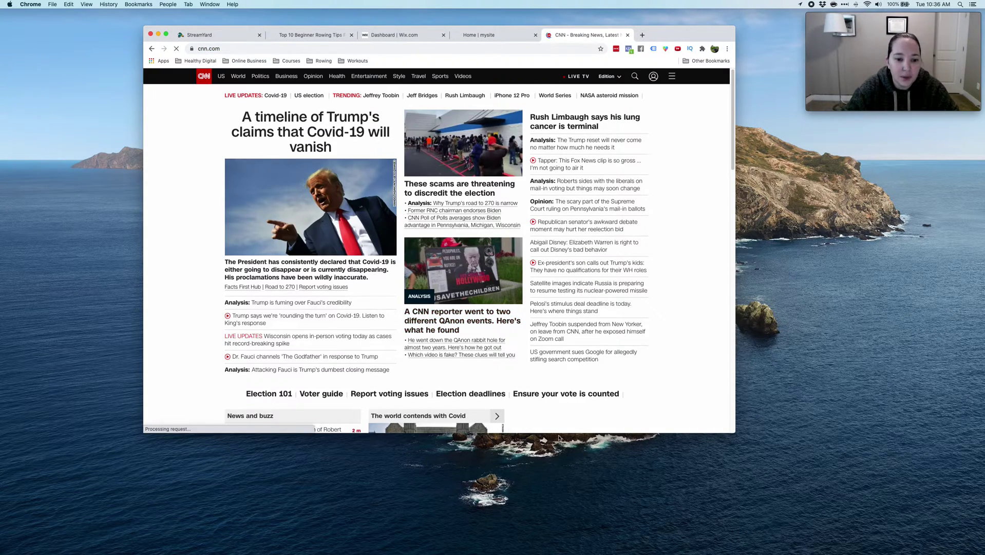
click(509, 47)
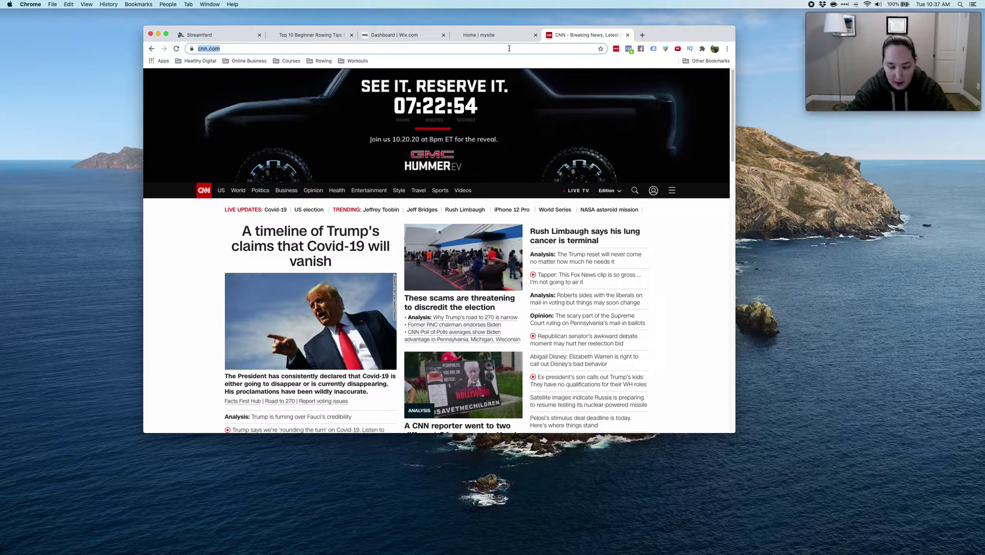
click(471, 35)
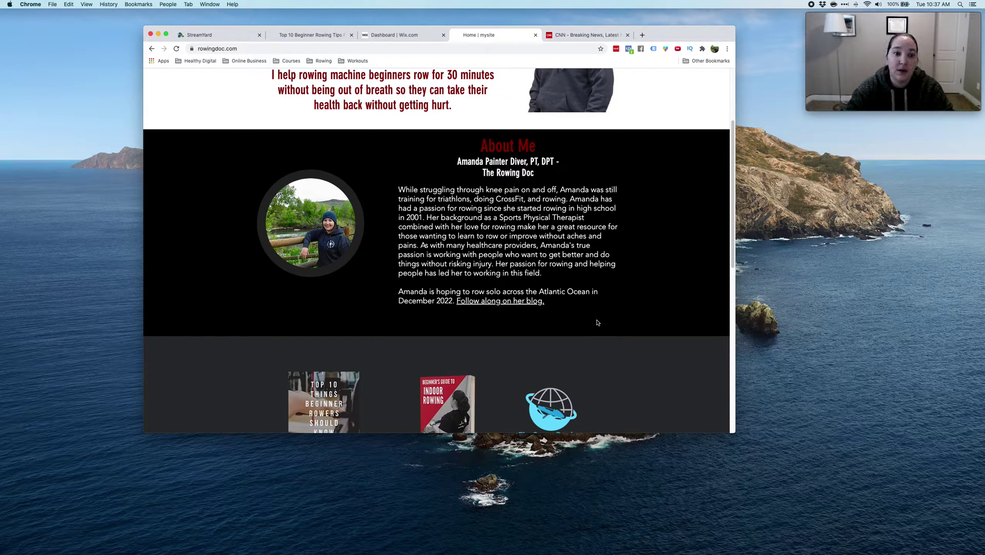
click(417, 35)
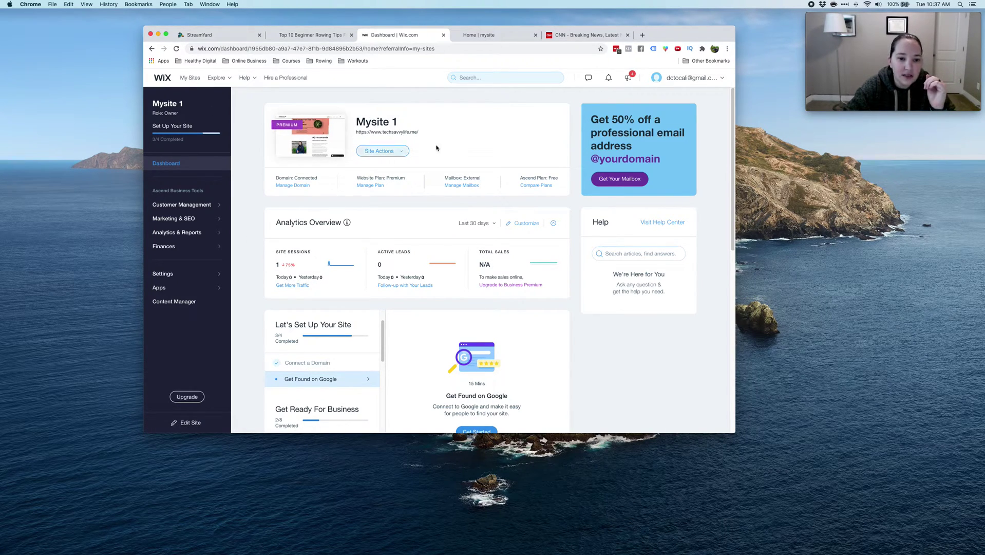
Step: Open the Mysite 1 dashboard from the My Sites list
click(195, 80)
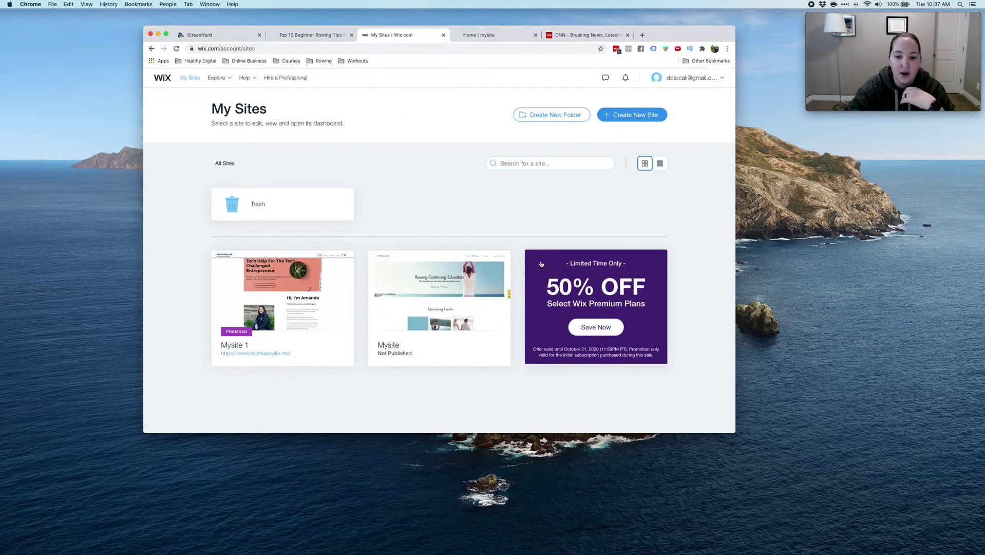
mouse_move(379, 351)
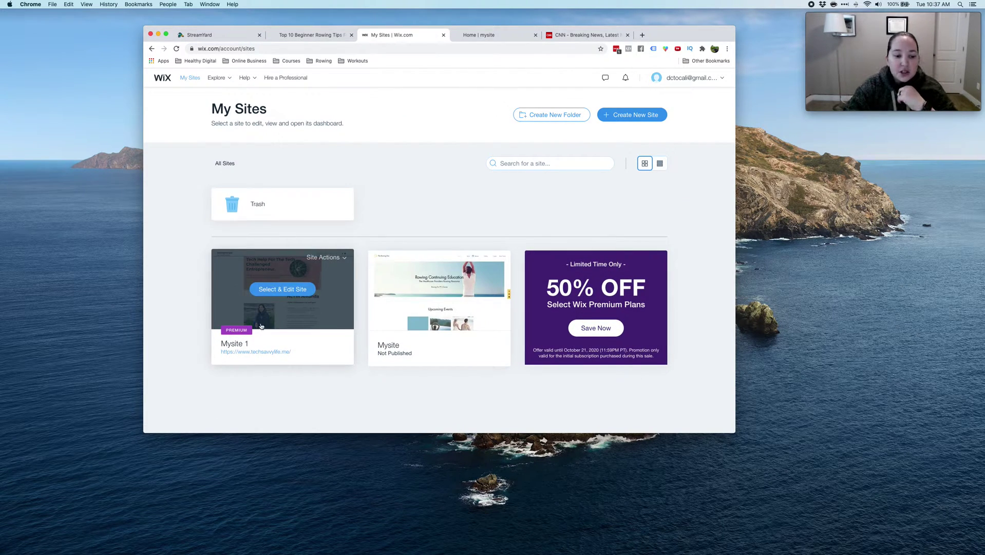
click(284, 290)
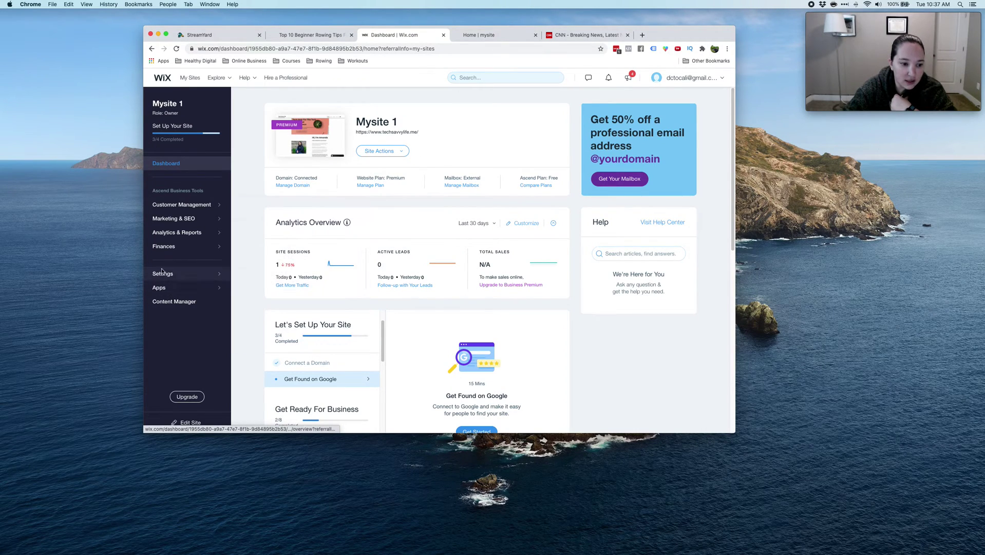
Step: Switch on Display Cookie Banner under Privacy & Cookies, then view the rowing tips page
mouse_move(183, 276)
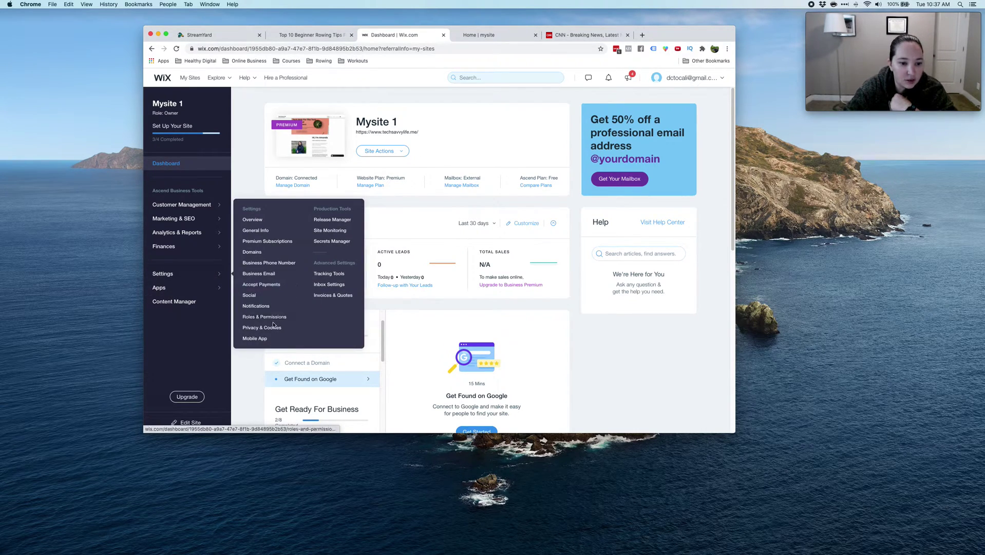
click(276, 329)
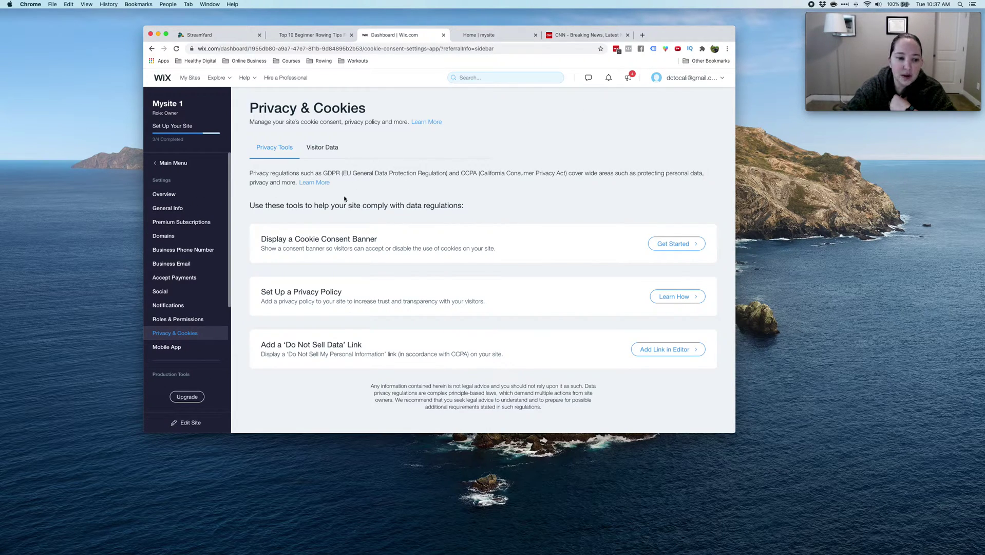
click(665, 244)
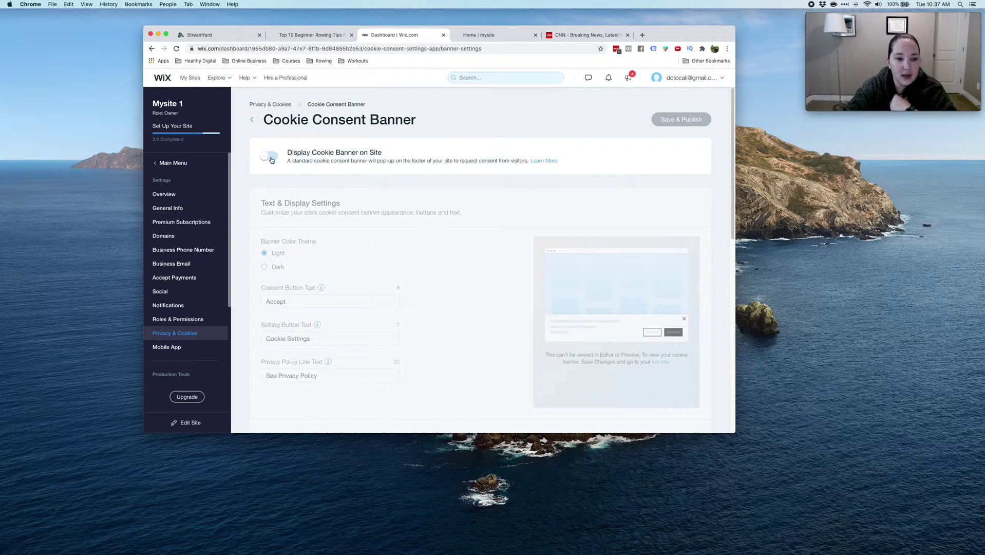
click(263, 159)
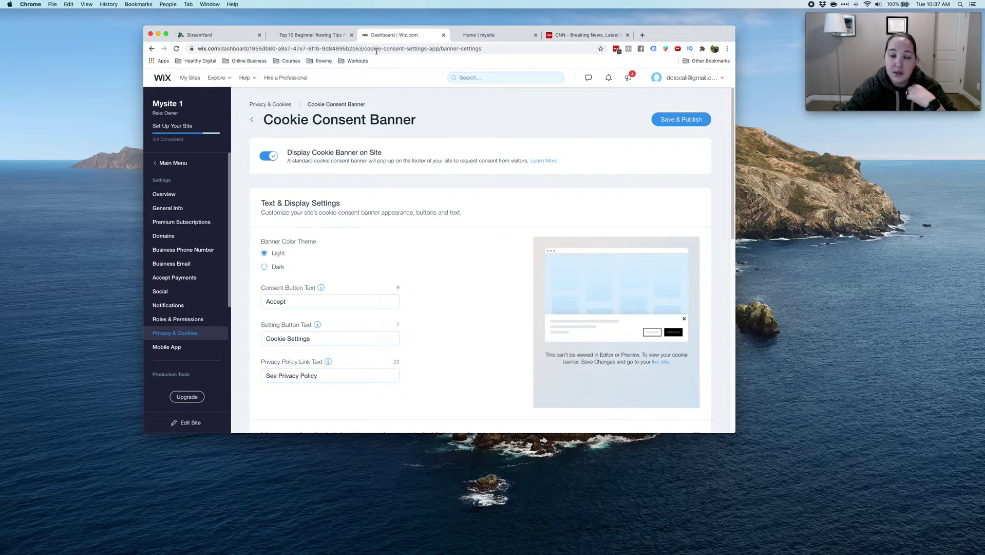
click(312, 36)
Step: Remove the top10beginnerrowingtips path to load the rowingdoc.com home page, then return to the Wix cookie settings
click(235, 48)
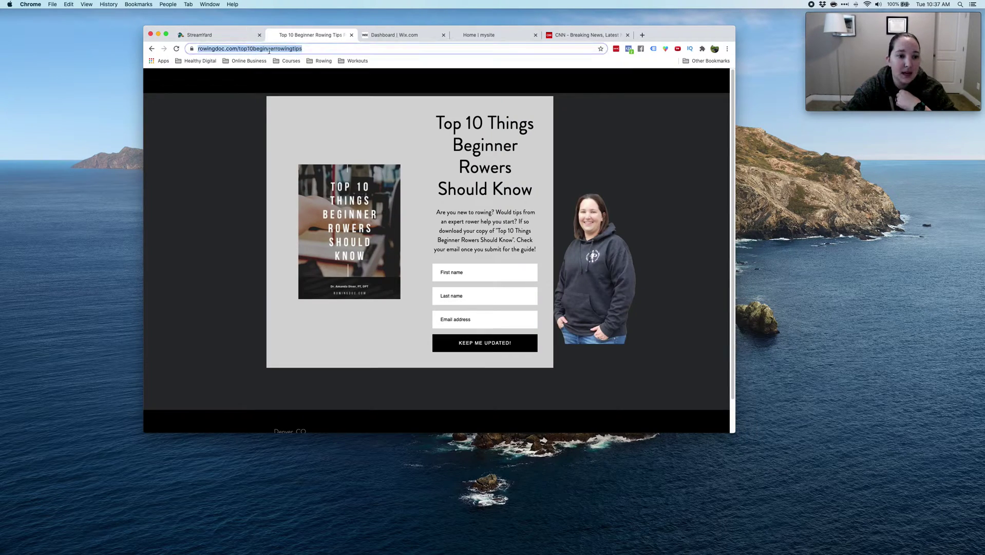
double_click(275, 48)
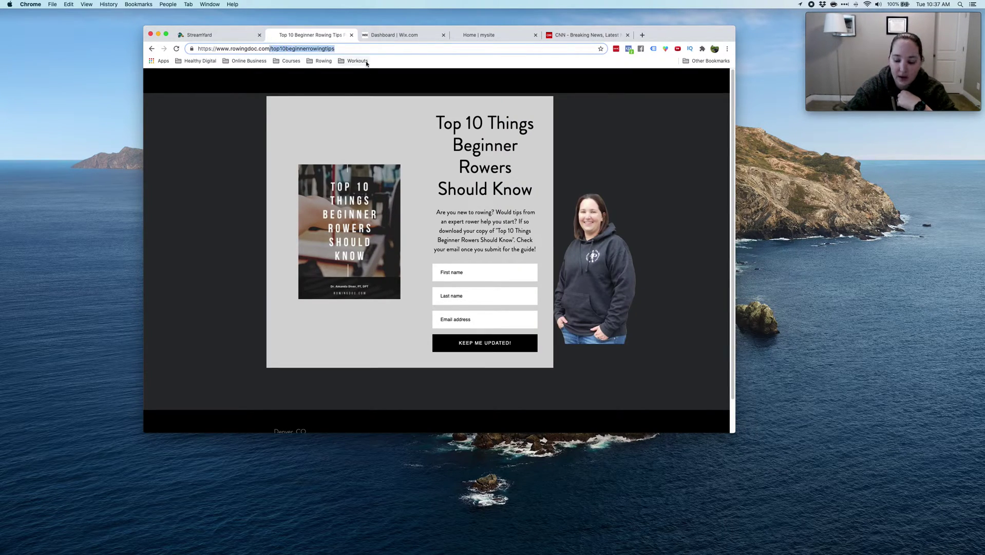
key(BackSpace)
key(Return)
scroll(339, 426, down, 15)
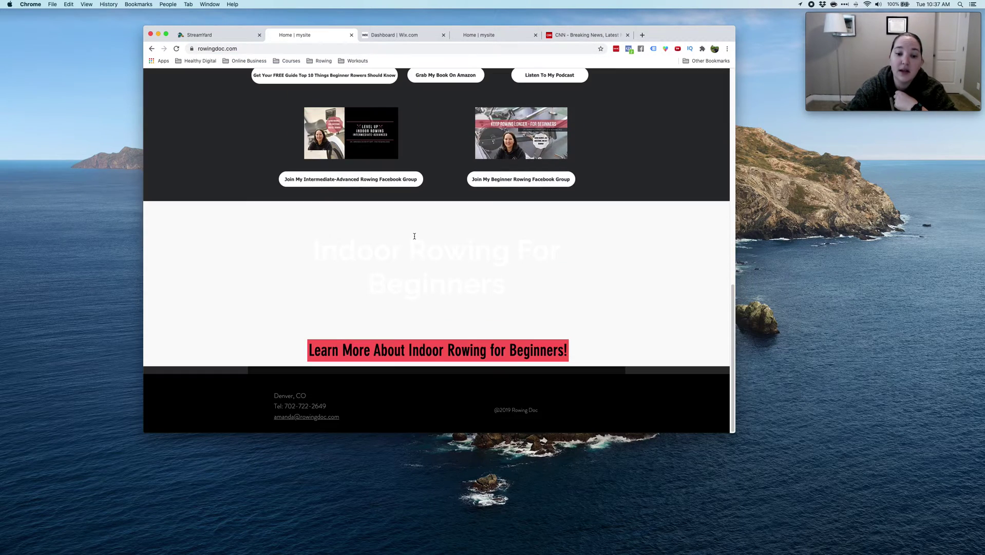
scroll(339, 426, up, 15)
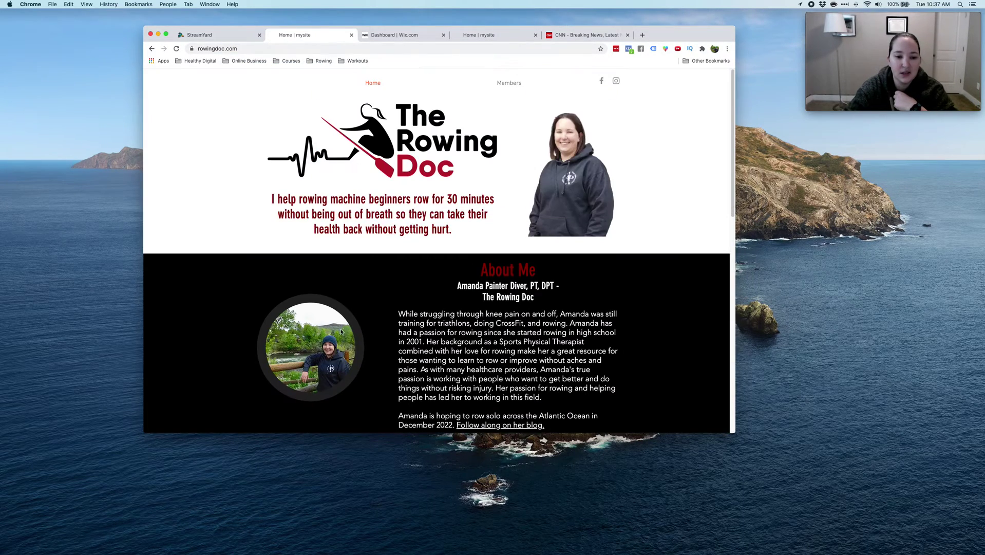
click(398, 35)
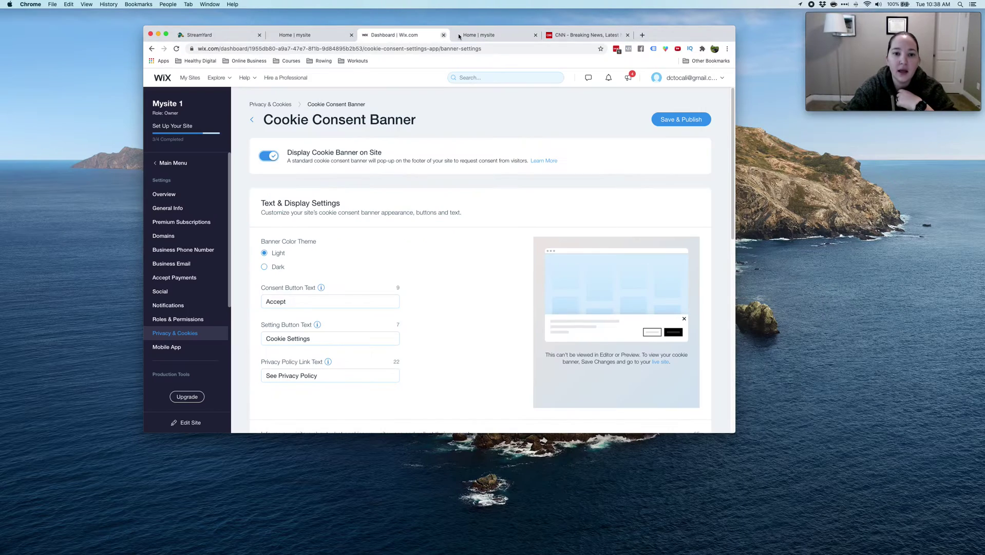
click(275, 267)
click(276, 254)
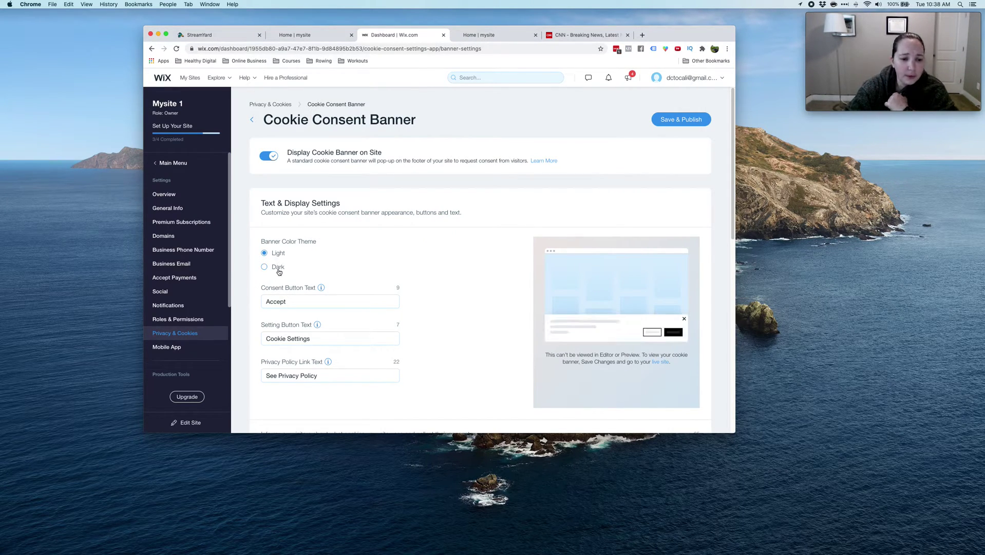
click(277, 268)
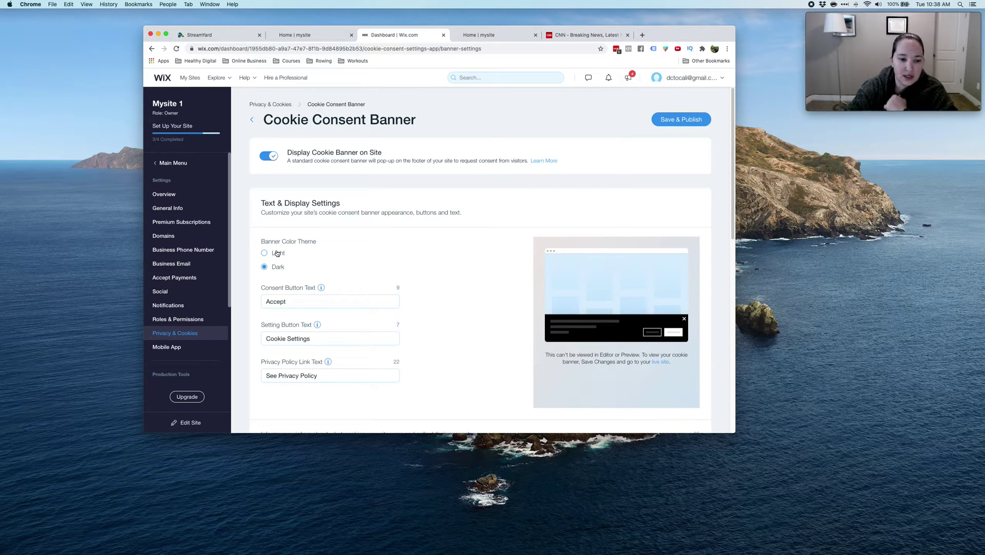
click(276, 253)
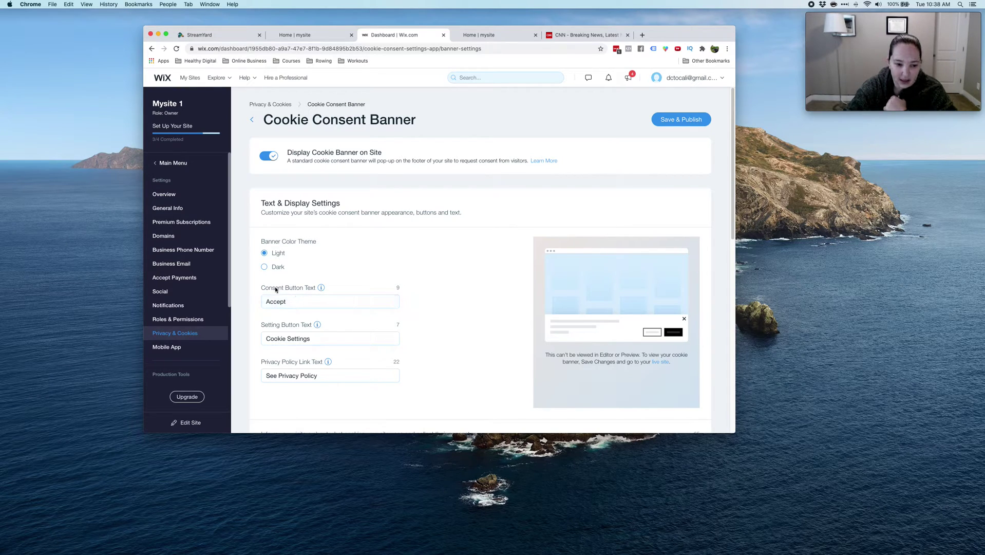
click(289, 303)
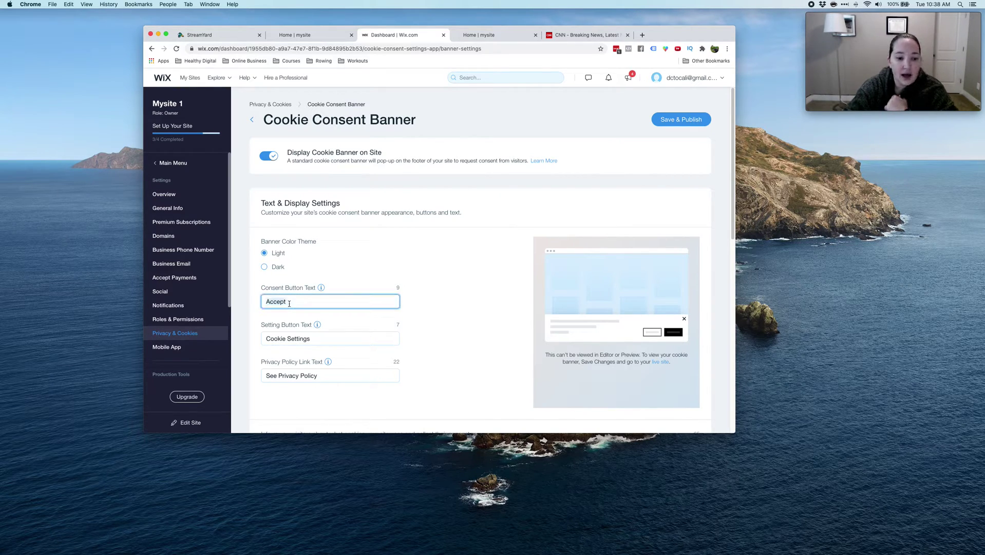
click(301, 338)
click(297, 375)
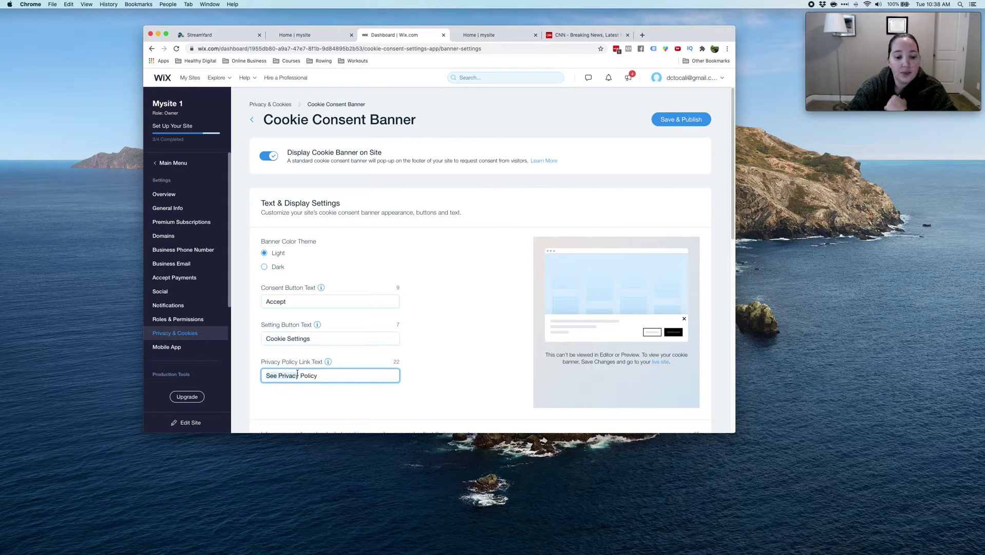
click(341, 376)
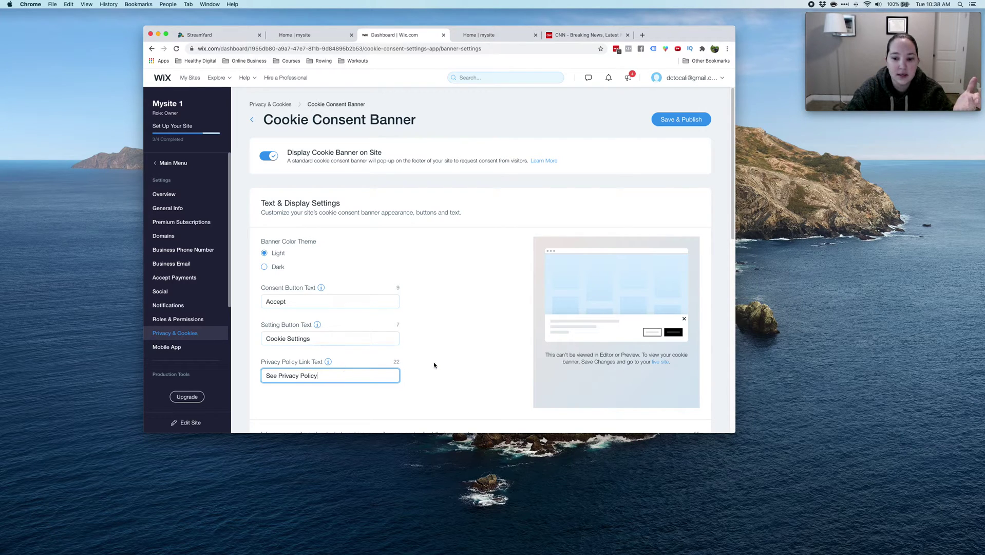
scroll(434, 364, down, 1)
scroll(434, 365, down, 2)
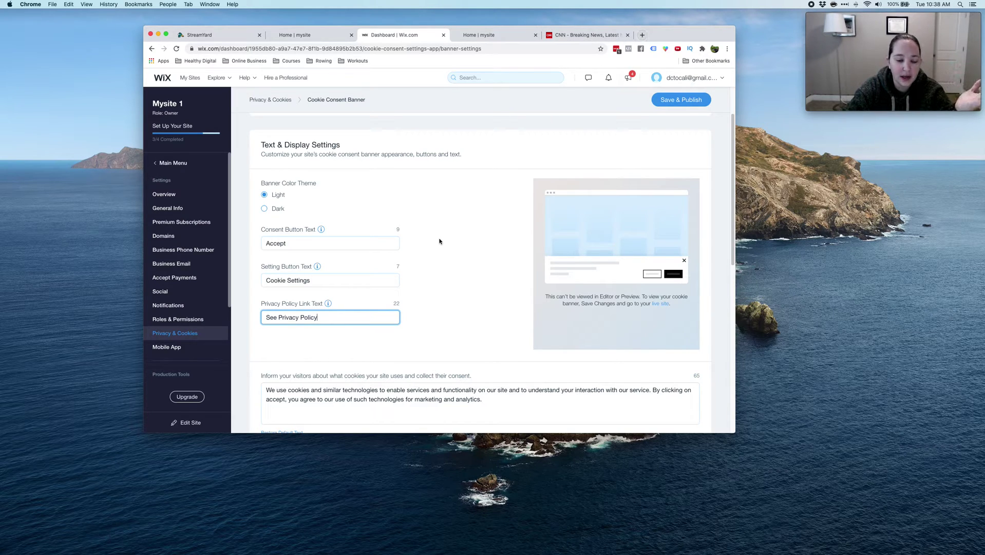
scroll(440, 240, down, 1)
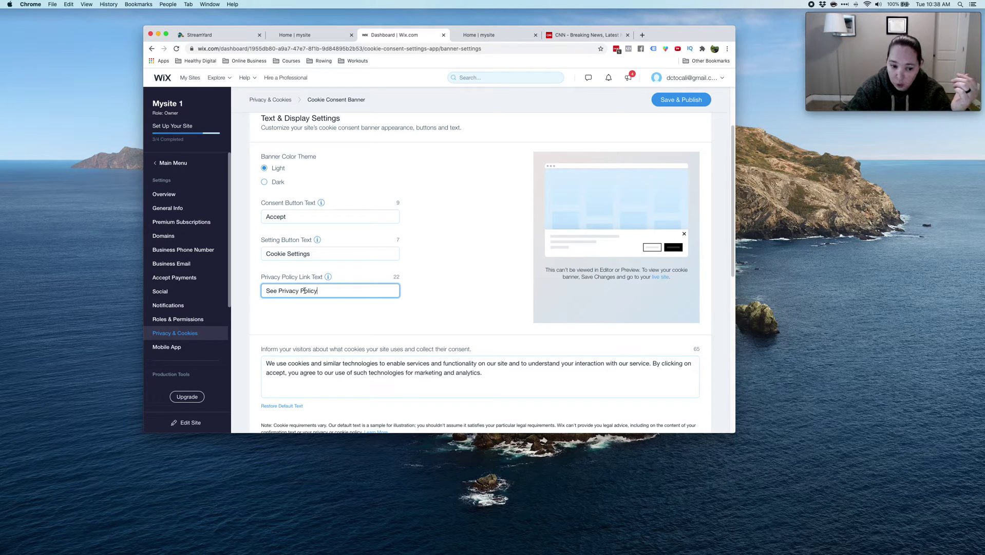
scroll(304, 291, down, 5)
click(314, 252)
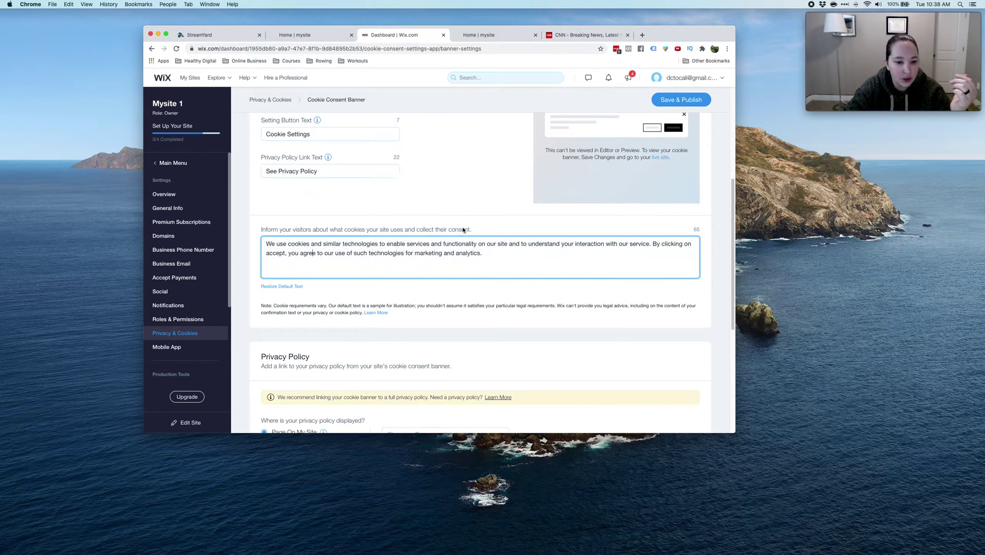
scroll(360, 293, down, 5)
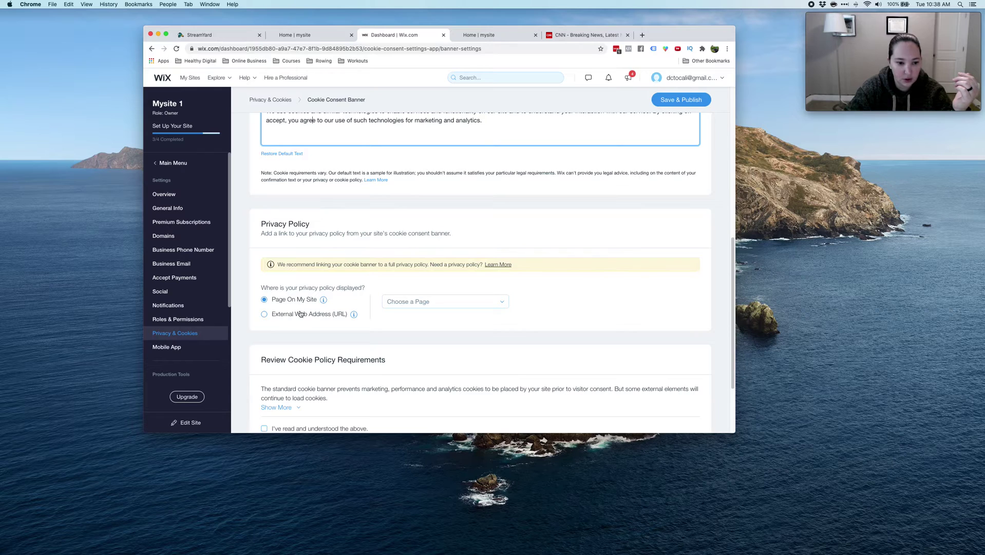
drag(266, 223, 315, 226)
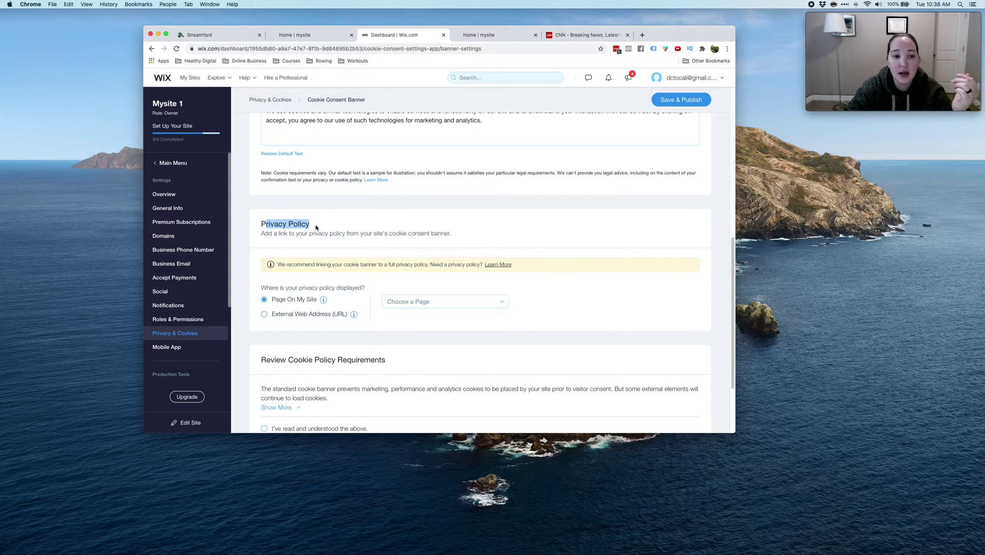
scroll(316, 227, up, 5)
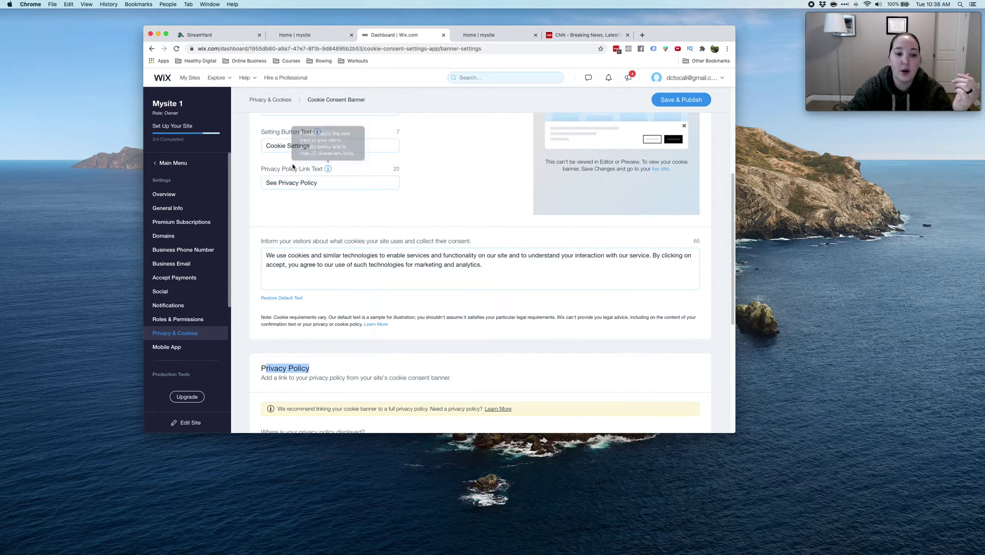
scroll(292, 166, down, 6)
click(405, 277)
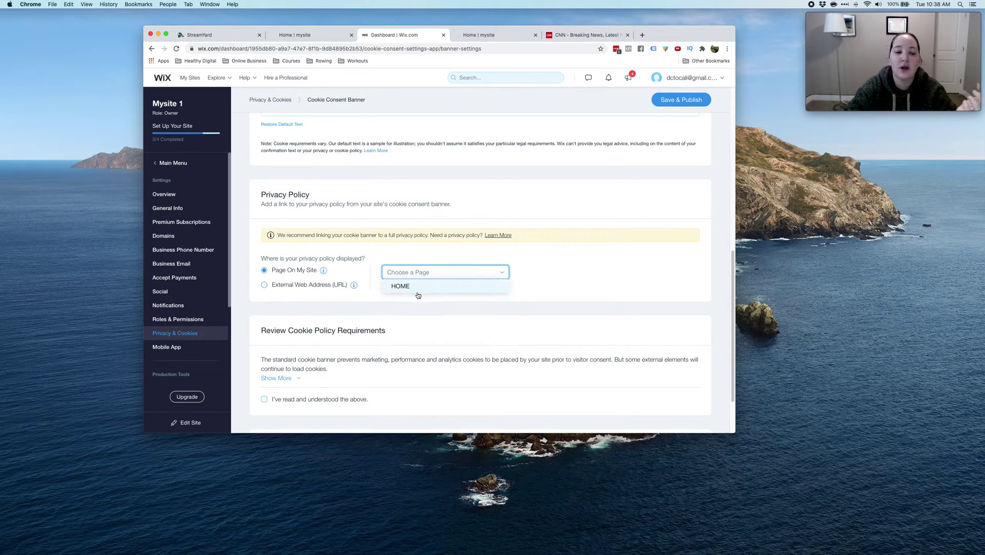
click(302, 288)
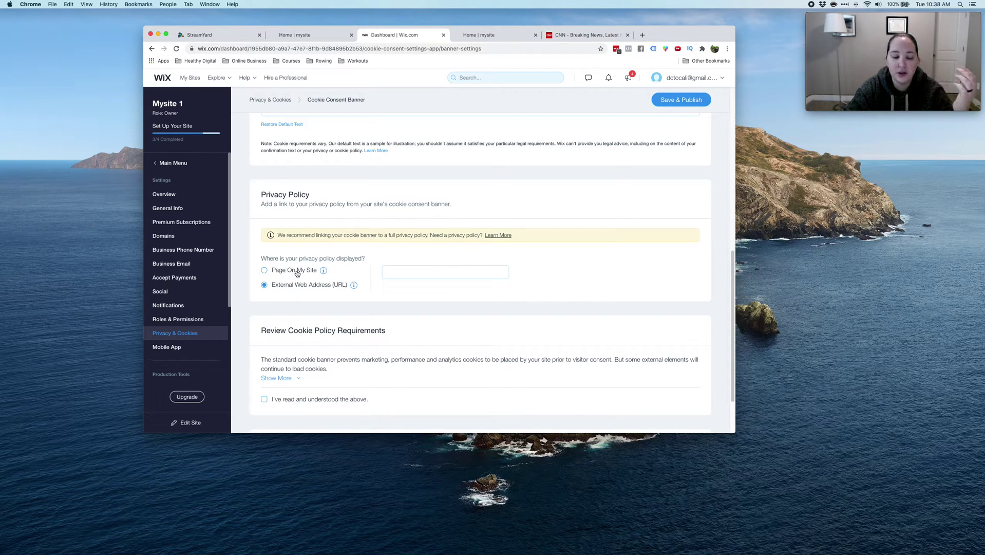
click(297, 273)
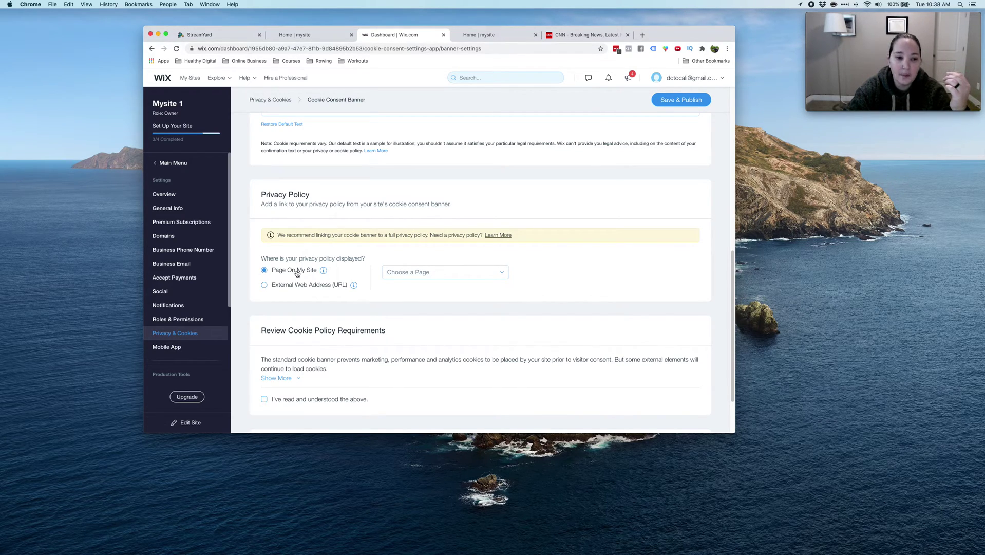
click(411, 271)
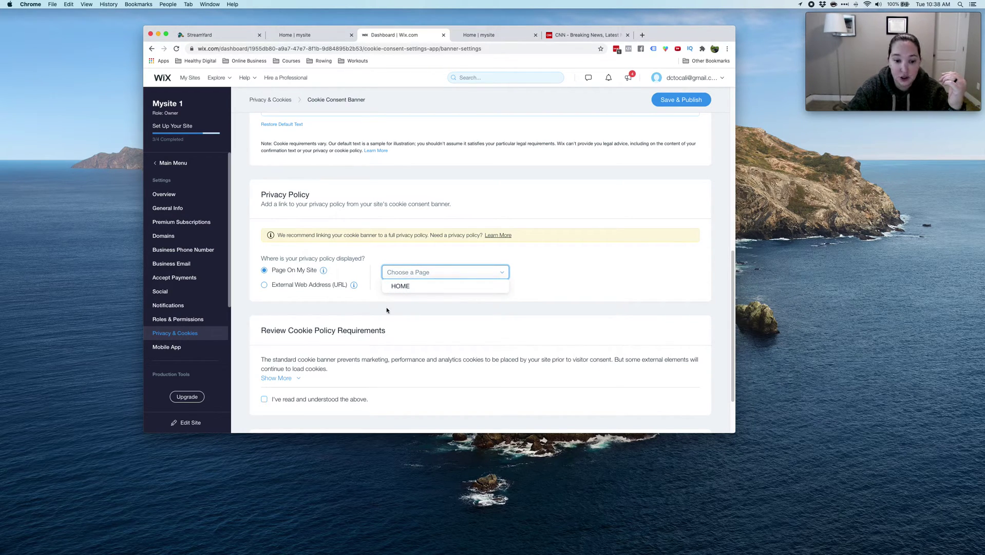
click(372, 281)
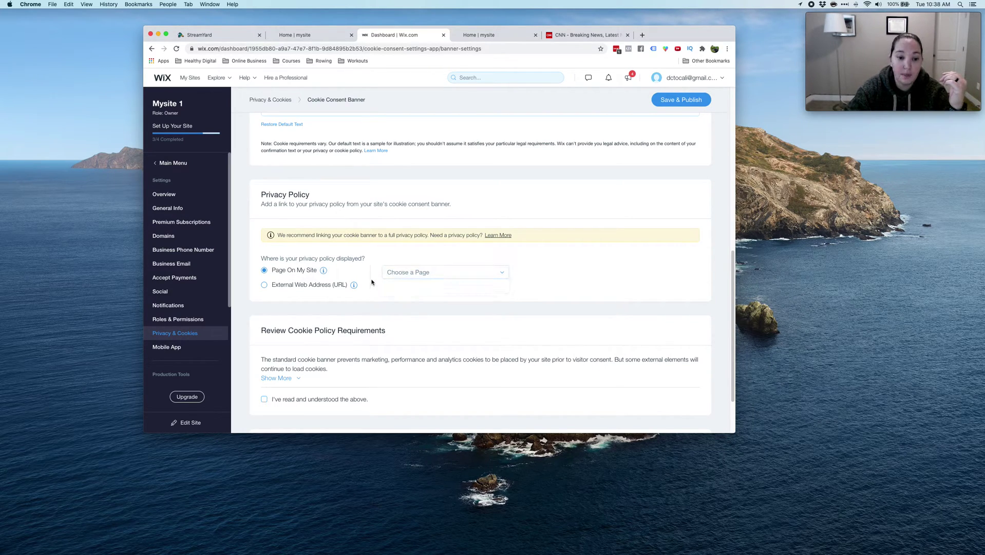
Step: Tick 'I've read and understood' and clear the Privacy Policy Link Text field
click(336, 399)
scroll(307, 401, down, 2)
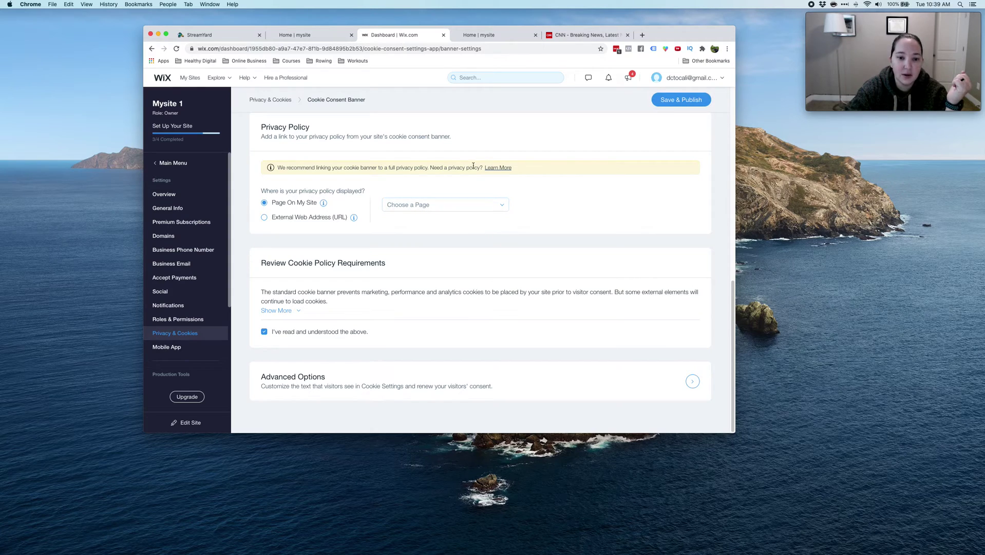
scroll(410, 231, up, 10)
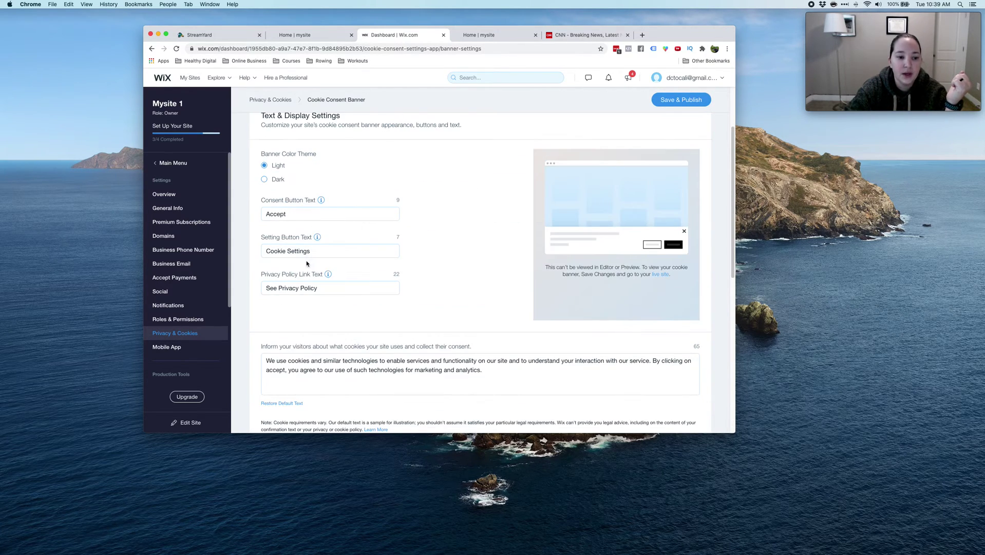
triple_click(334, 289)
key(BackSpace)
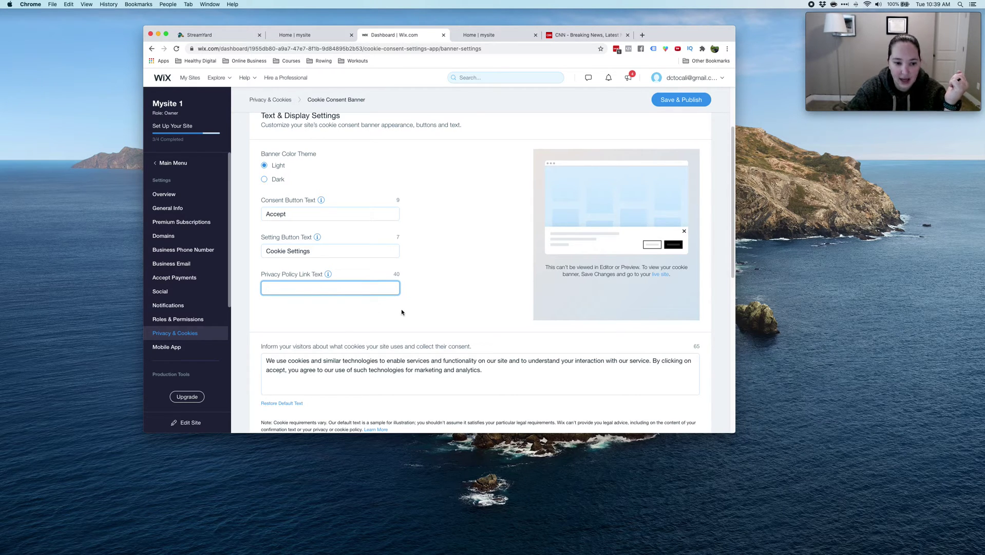
scroll(402, 312, down, 5)
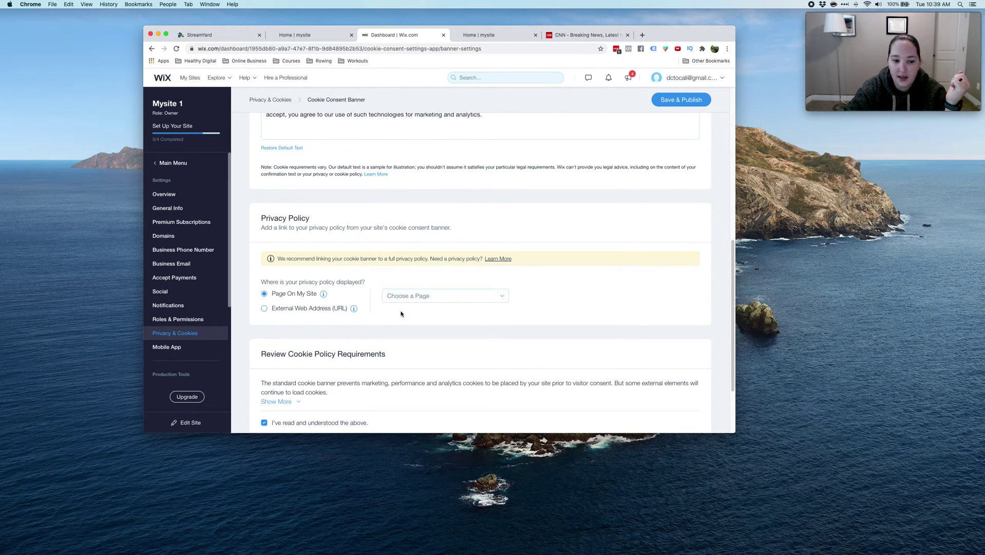
Step: Save & Publish the cookie banner despite the missing privacy link, then go to the live site
click(682, 103)
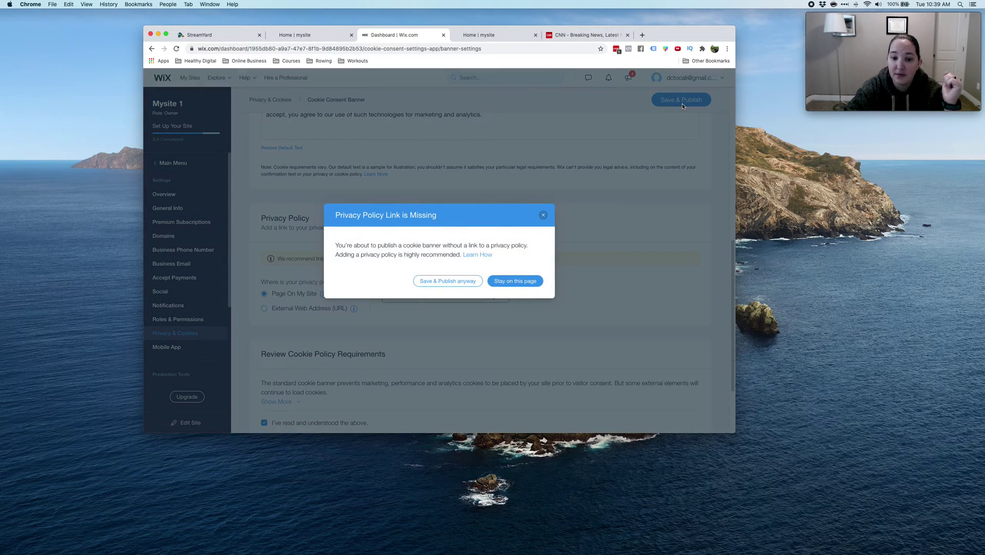
drag(335, 245, 529, 245)
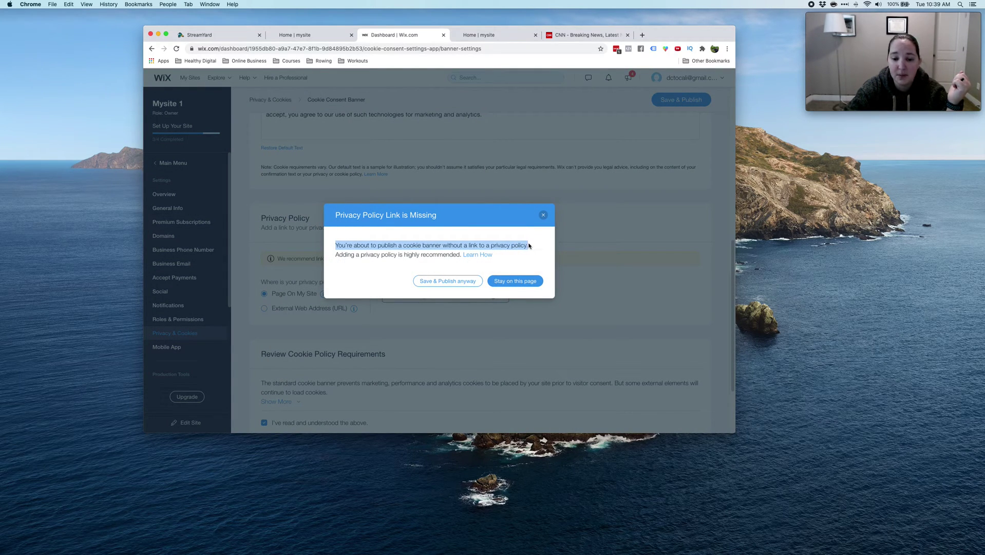
click(452, 281)
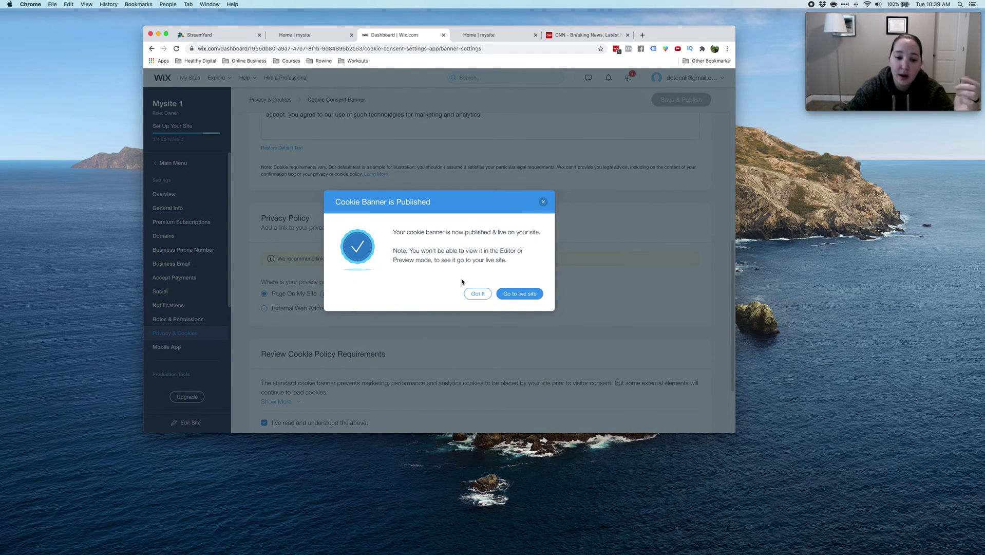
click(517, 296)
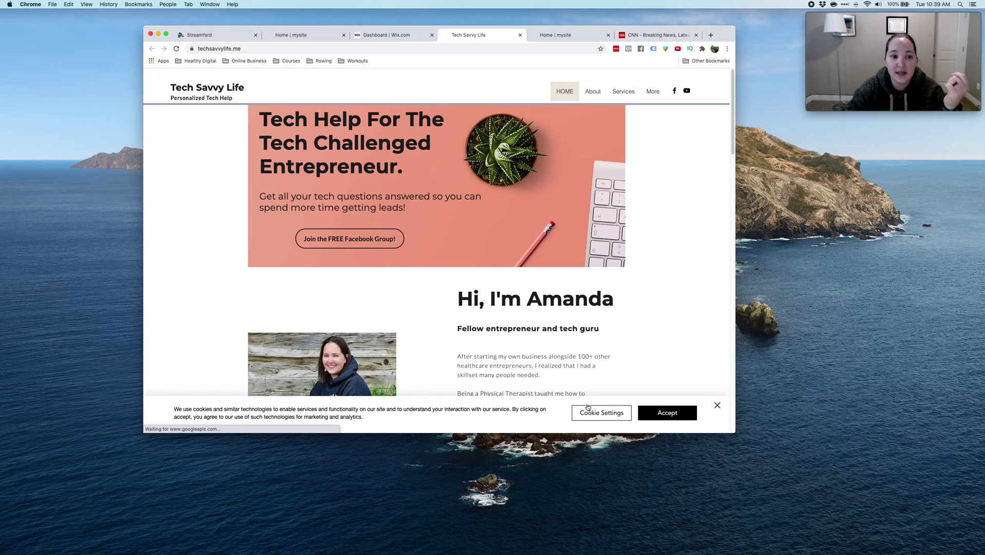
Step: Scroll the live techsavvylife.me homepage to check the cookie banner along the bottom
scroll(557, 340, down, 5)
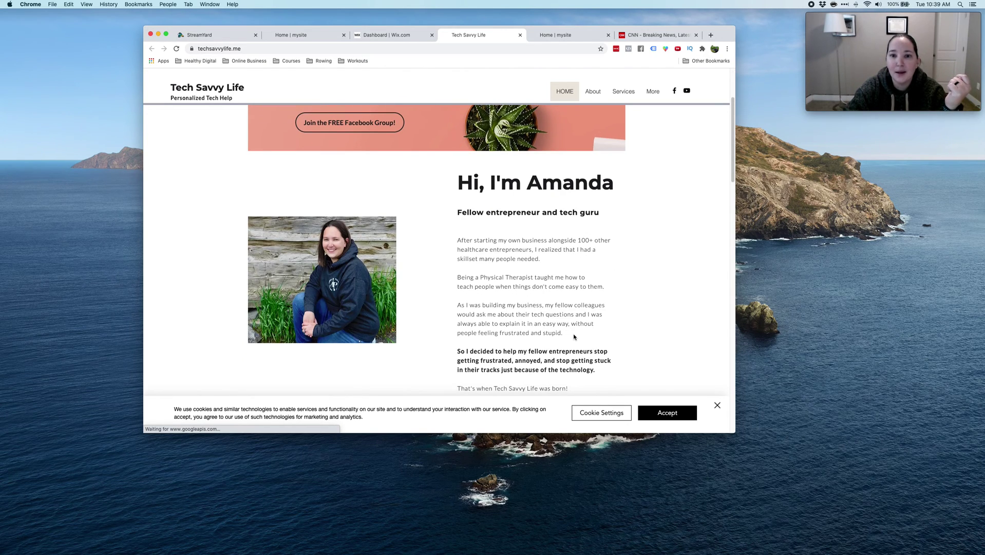